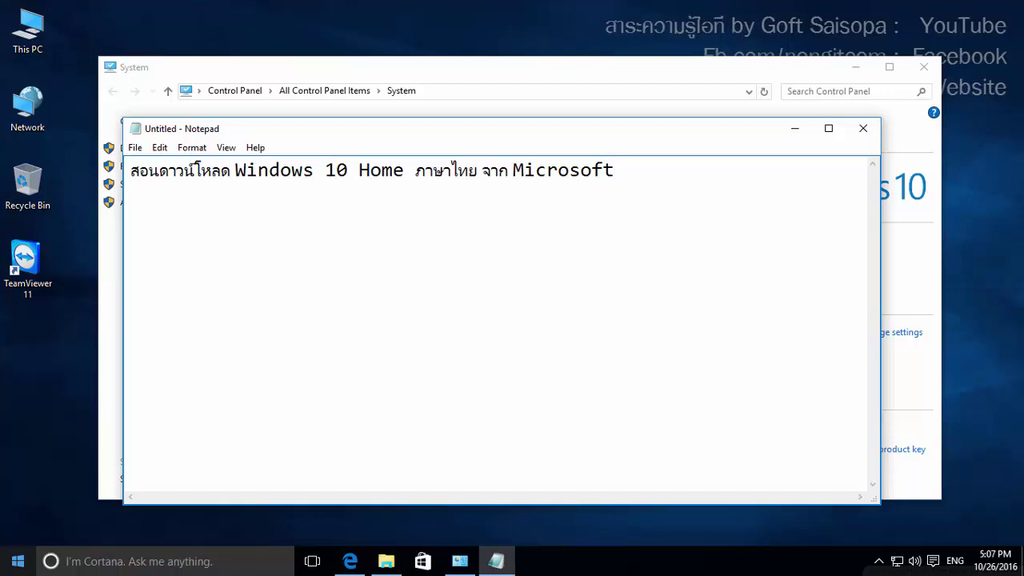
View the computer's System information to check which Windows edition is installed.
{"action": "left_click", "coordinate": [460, 76]}
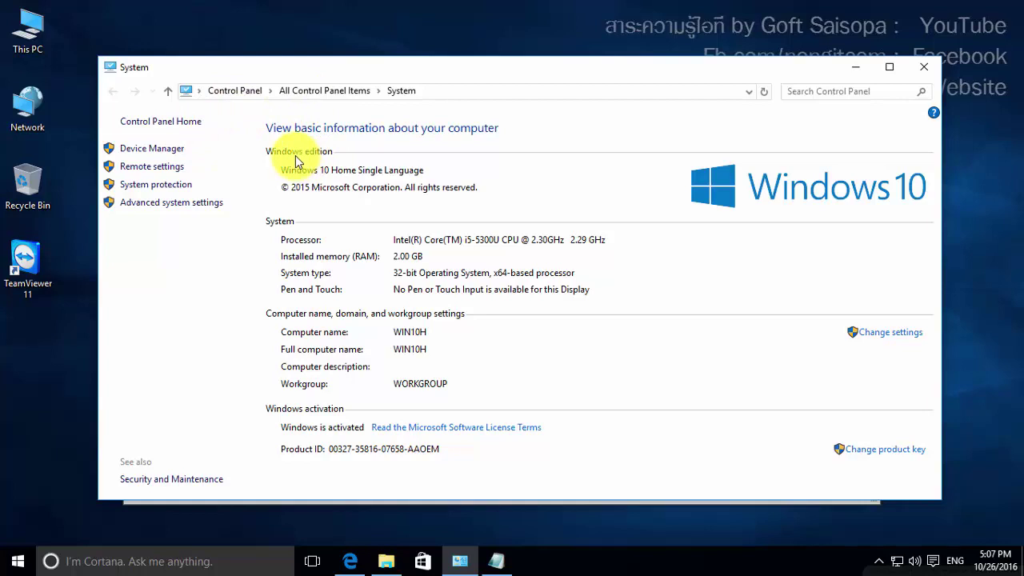
{"action": "left_click", "coordinate": [15, 563]}
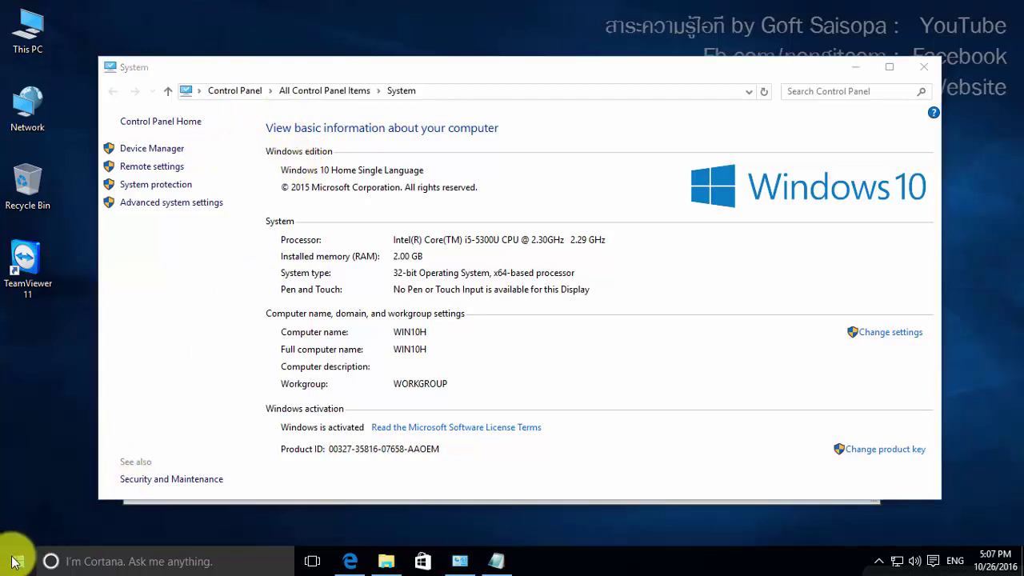
{"action": "right_click", "coordinate": [14, 562]}
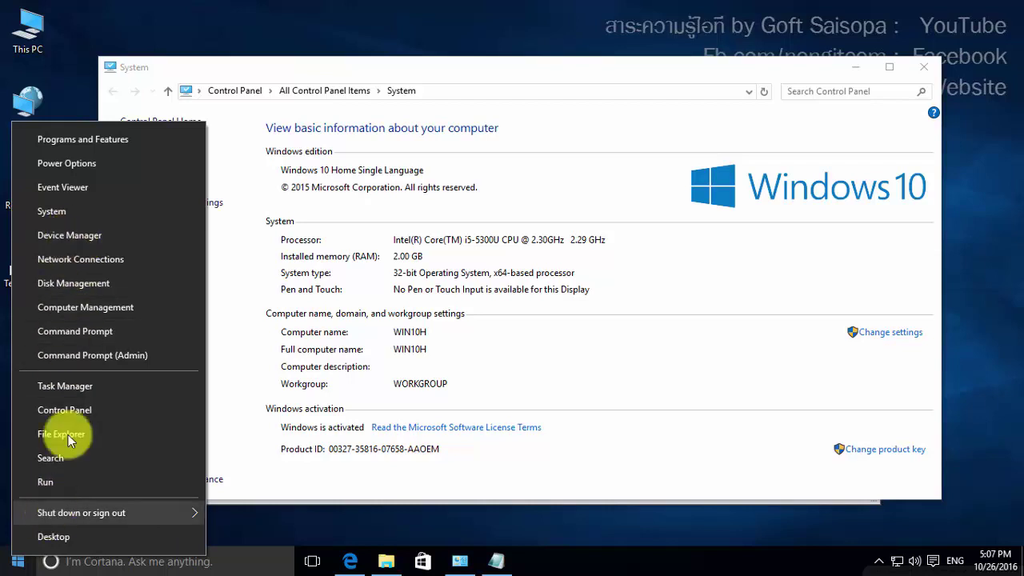
{"action": "left_click", "coordinate": [80, 214]}
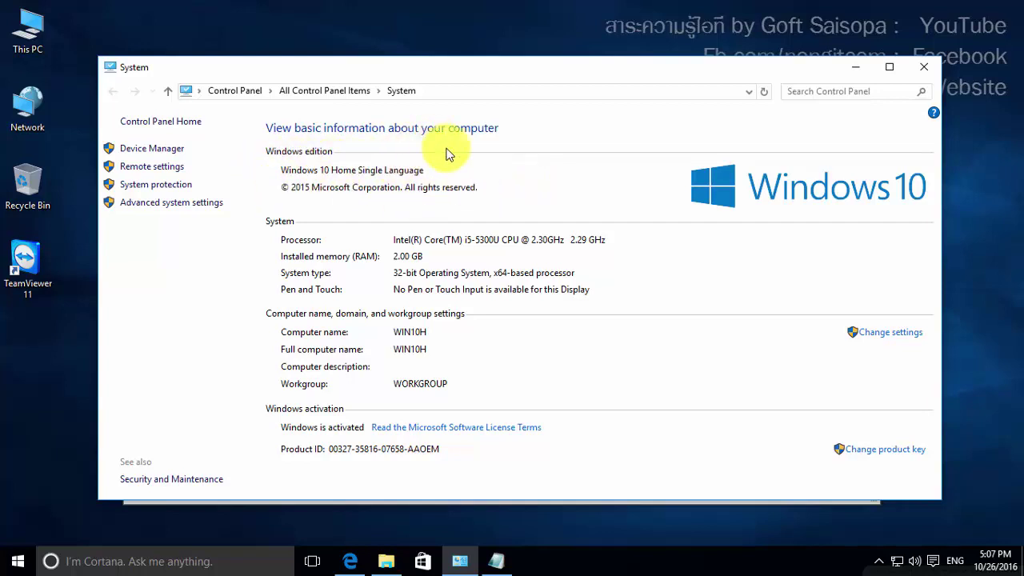
{"action": "left_click", "coordinate": [430, 171]}
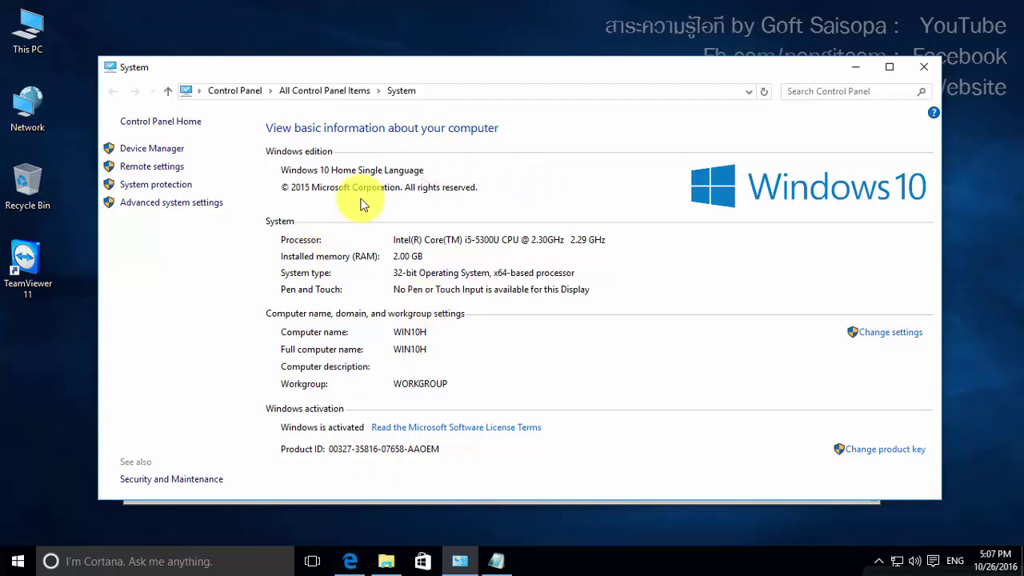
Switch to Edge and examine the Microsoft Windows 10 download page, from its address and heading down to the media creation tool download section.
{"action": "left_click", "coordinate": [349, 561]}
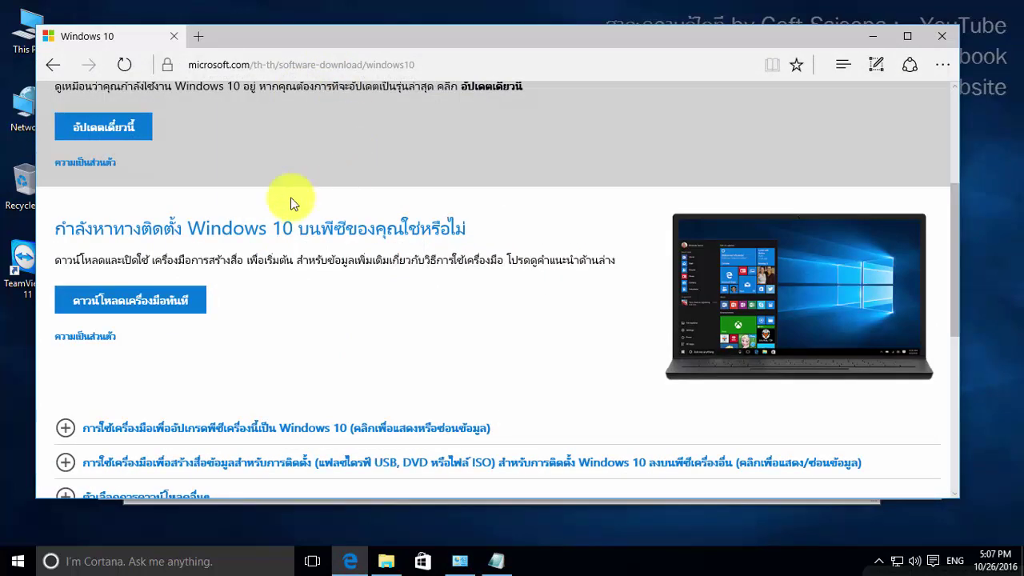
{"action": "scroll", "coordinate": [295, 186], "scroll_direction": "up", "scroll_amount": 5}
{"action": "left_click", "coordinate": [314, 64]}
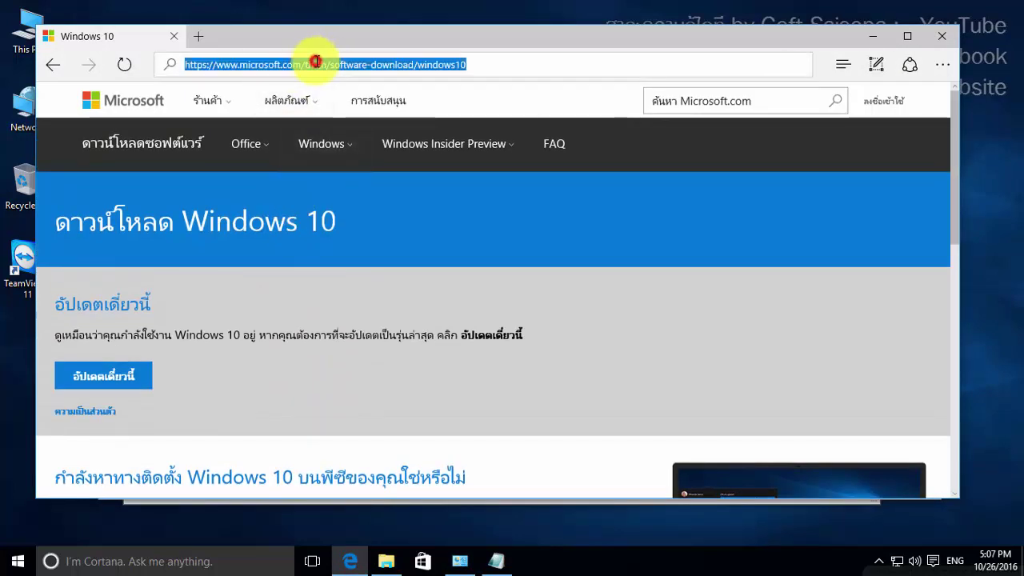
{"action": "left_click", "coordinate": [501, 64]}
{"action": "left_click", "coordinate": [409, 221]}
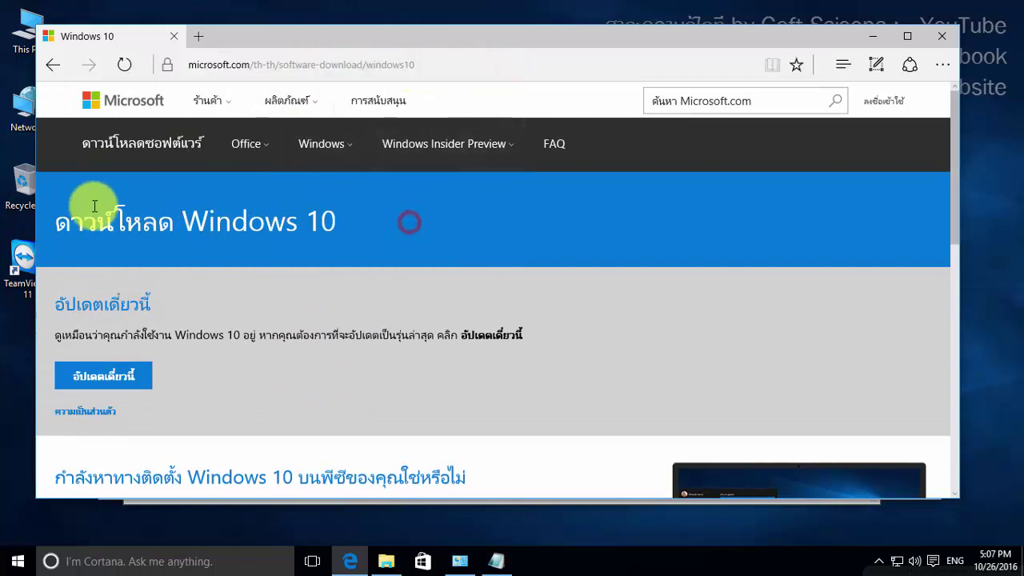
{"action": "left_click_drag", "start_coordinate": [45, 217], "coordinate": [411, 229]}
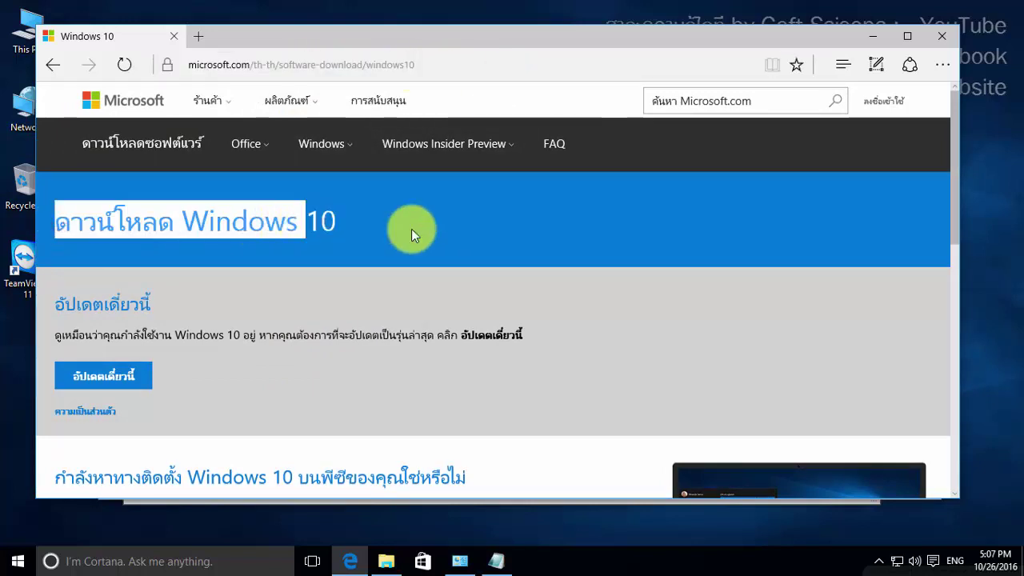
{"action": "left_click", "coordinate": [415, 230]}
{"action": "scroll", "coordinate": [415, 231], "scroll_direction": "down", "scroll_amount": 1}
{"action": "scroll", "coordinate": [416, 230], "scroll_direction": "down", "scroll_amount": 3}
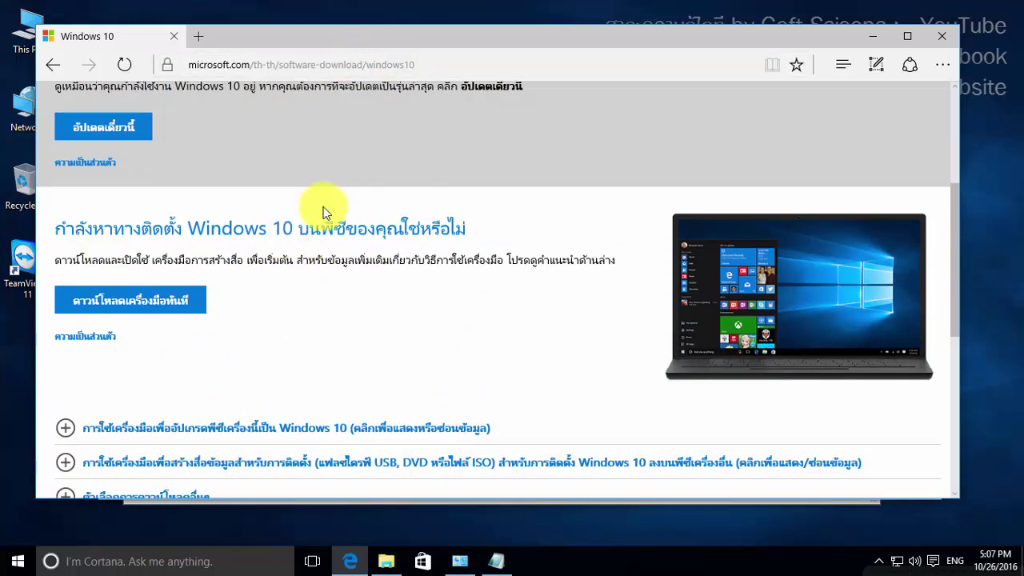
{"action": "scroll", "coordinate": [259, 217], "scroll_direction": "down", "scroll_amount": 1}
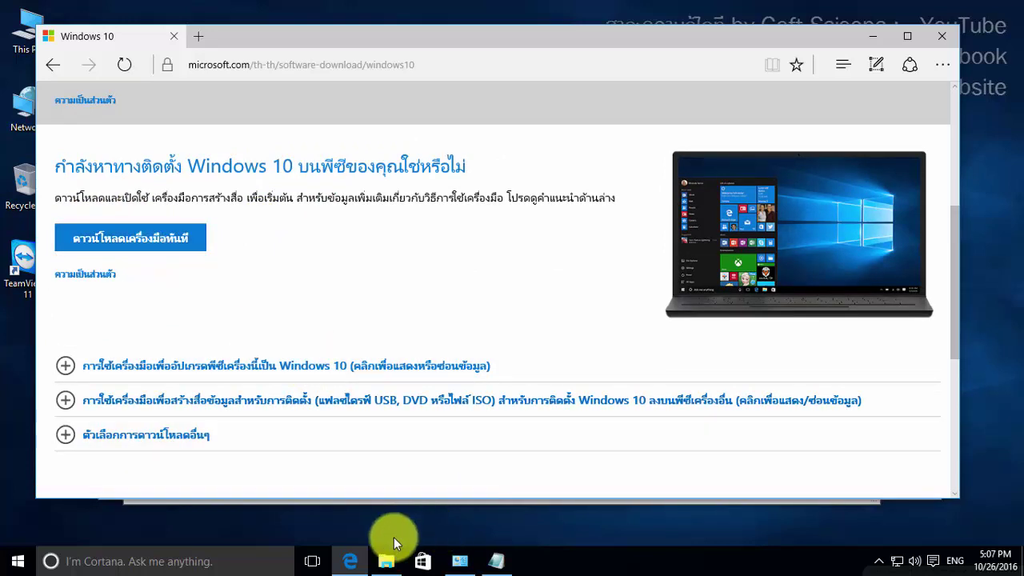
Run MediaCreationTool from the Downloads folder with permission to make changes, and accept its license terms.
{"action": "left_click", "coordinate": [386, 561]}
{"action": "left_click", "coordinate": [373, 303]}
{"action": "left_click", "coordinate": [289, 174]}
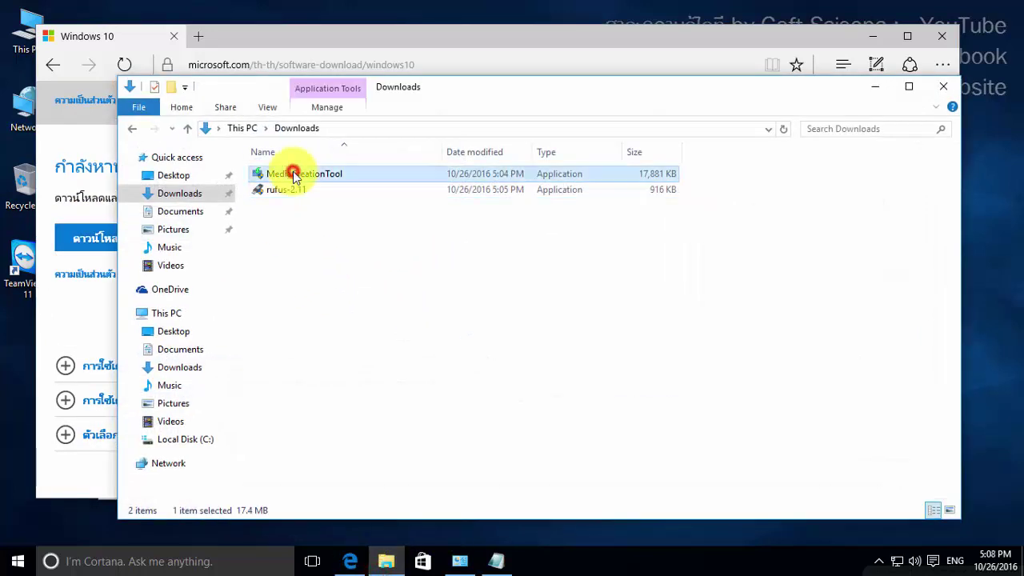
{"action": "double_click", "coordinate": [304, 176]}
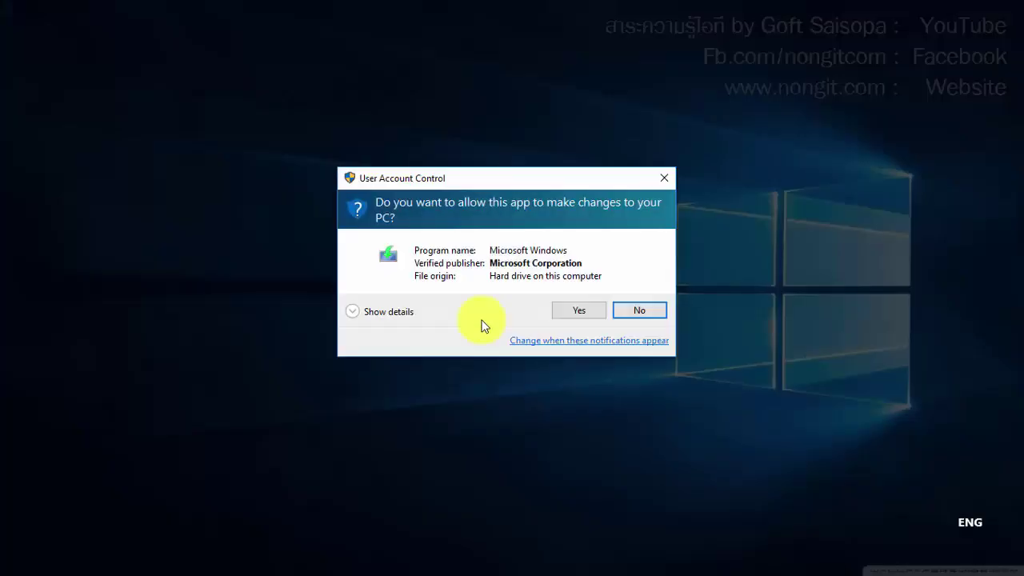
{"action": "left_click", "coordinate": [578, 310]}
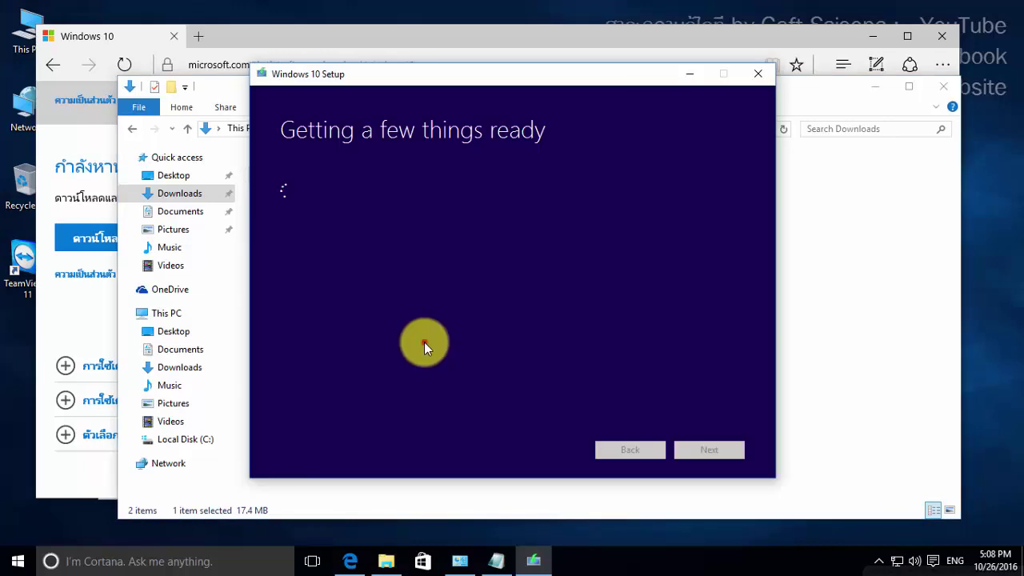
{"action": "left_click", "coordinate": [424, 341]}
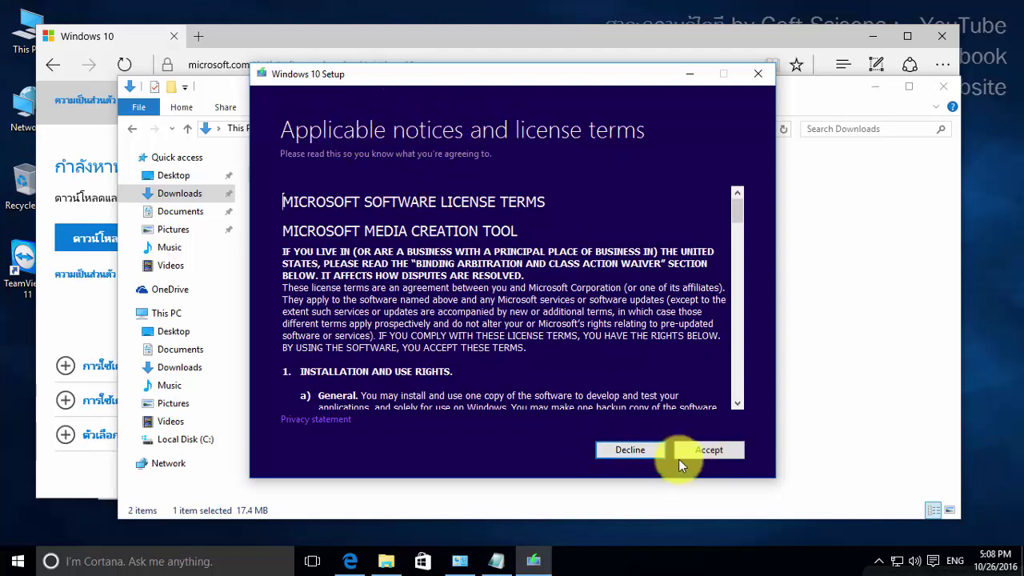
{"action": "left_click", "coordinate": [718, 445]}
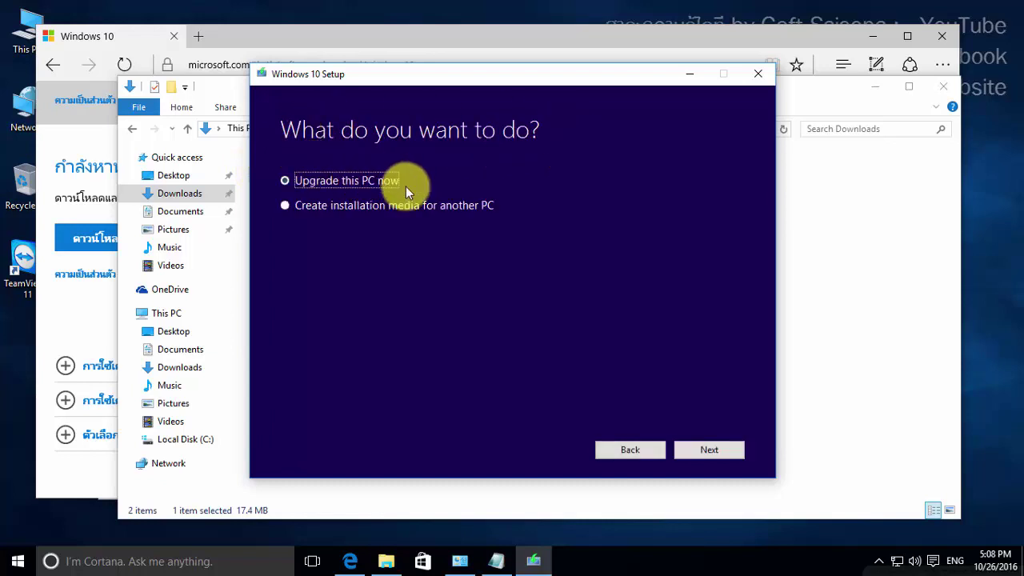
Choose to create installation media for another PC and continue the setup.
{"action": "left_click", "coordinate": [432, 206]}
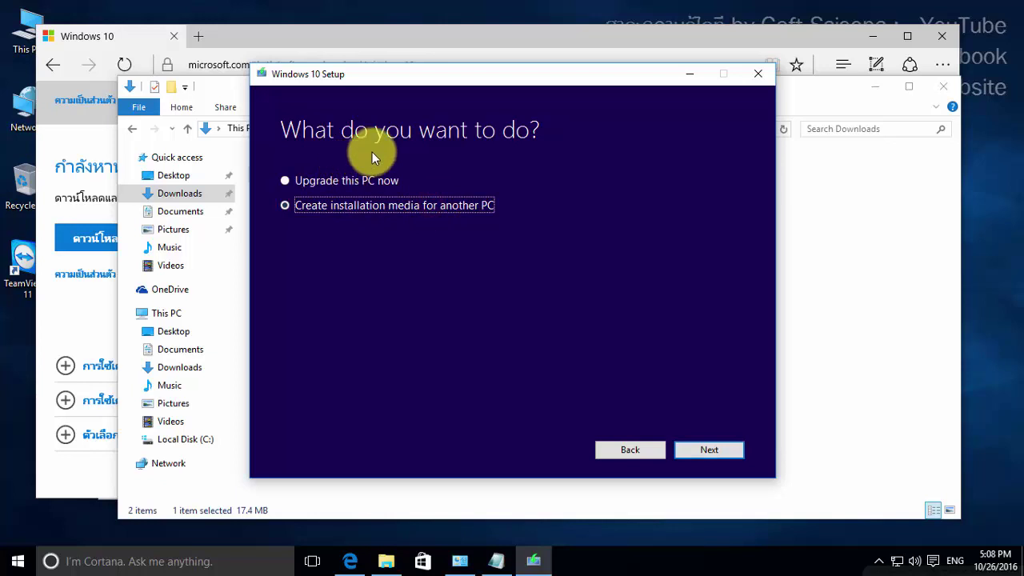
{"action": "left_click", "coordinate": [332, 212]}
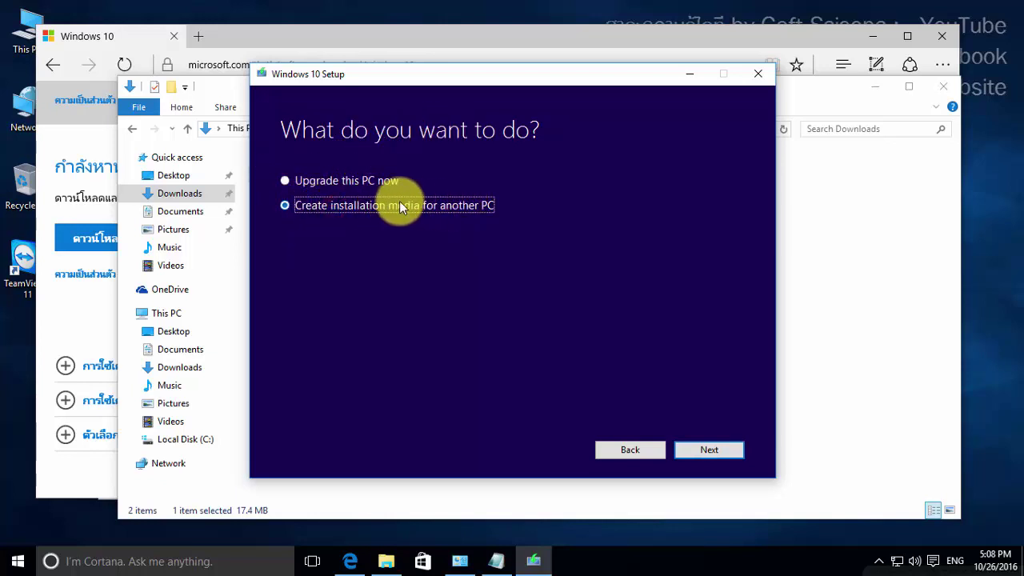
{"action": "left_click", "coordinate": [468, 207]}
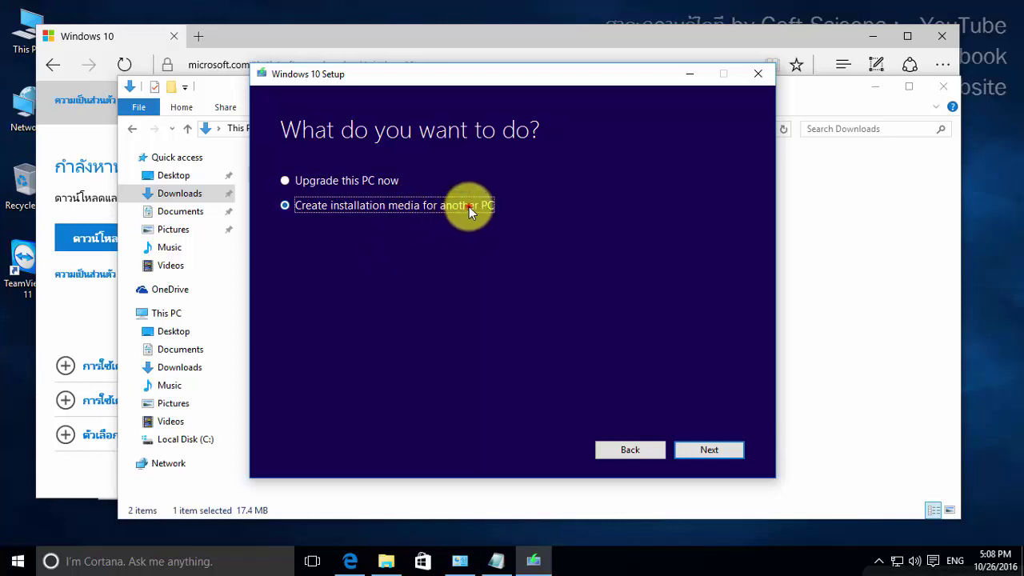
{"action": "left_click", "coordinate": [424, 200]}
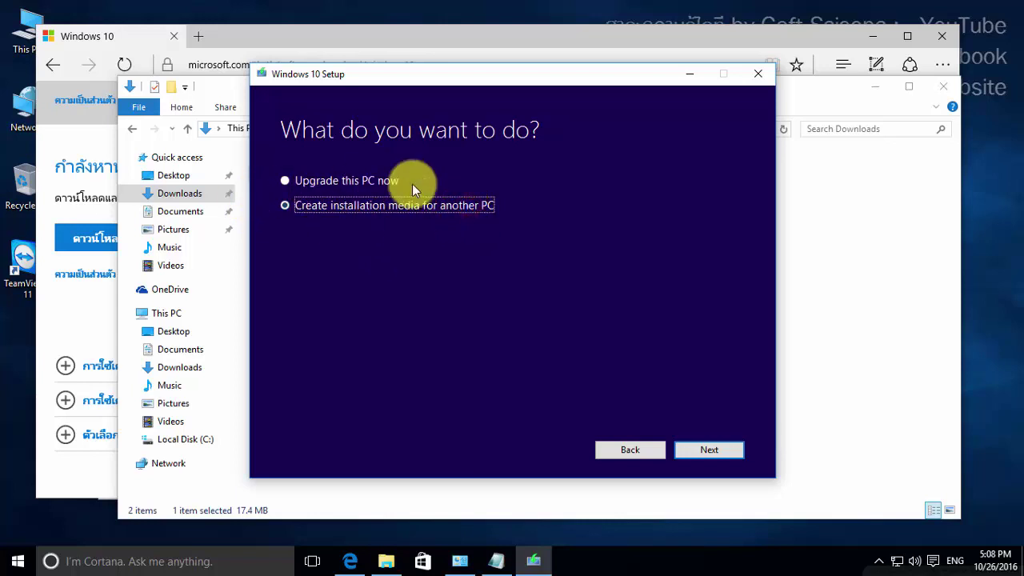
{"action": "left_click", "coordinate": [709, 451]}
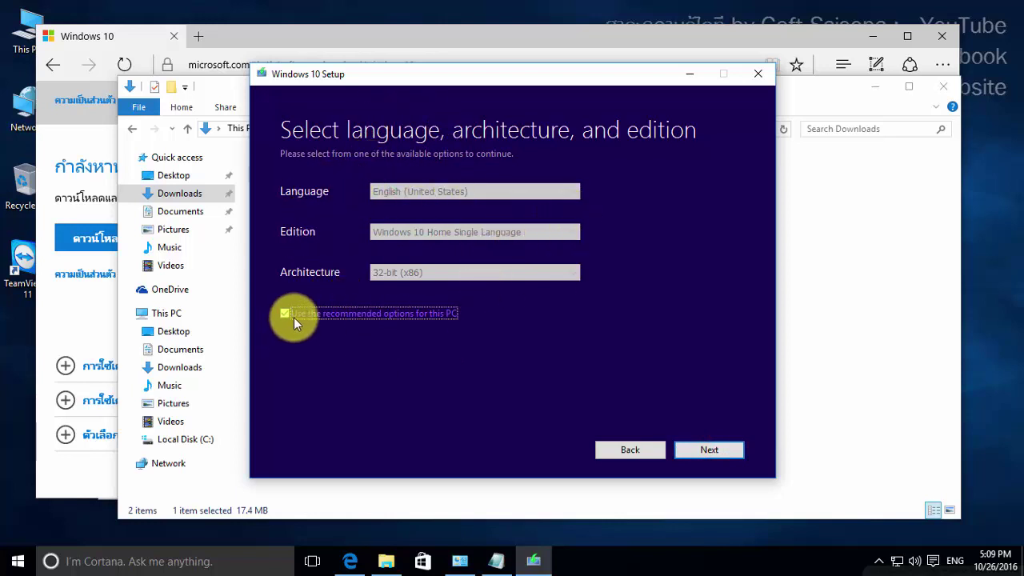
Turn off the recommended options for this PC and set the language to ไทย.
{"action": "left_click", "coordinate": [338, 315]}
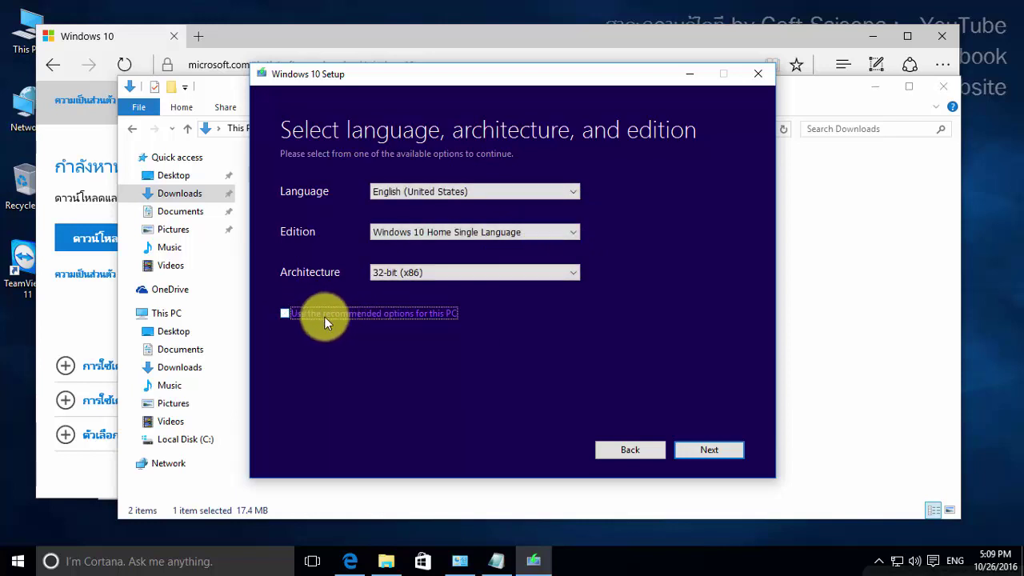
{"action": "left_click", "coordinate": [434, 197]}
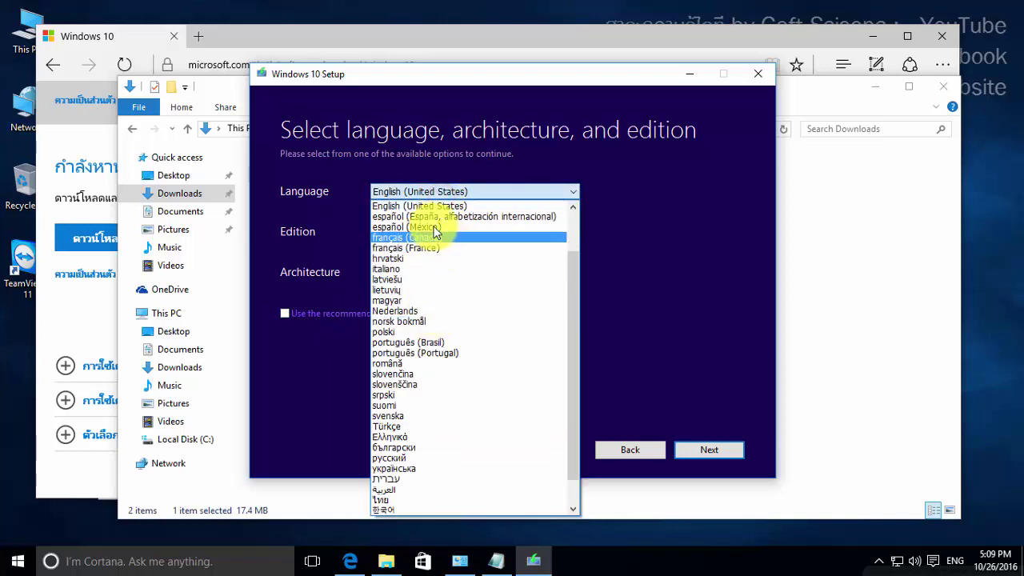
{"action": "left_click", "coordinate": [308, 198]}
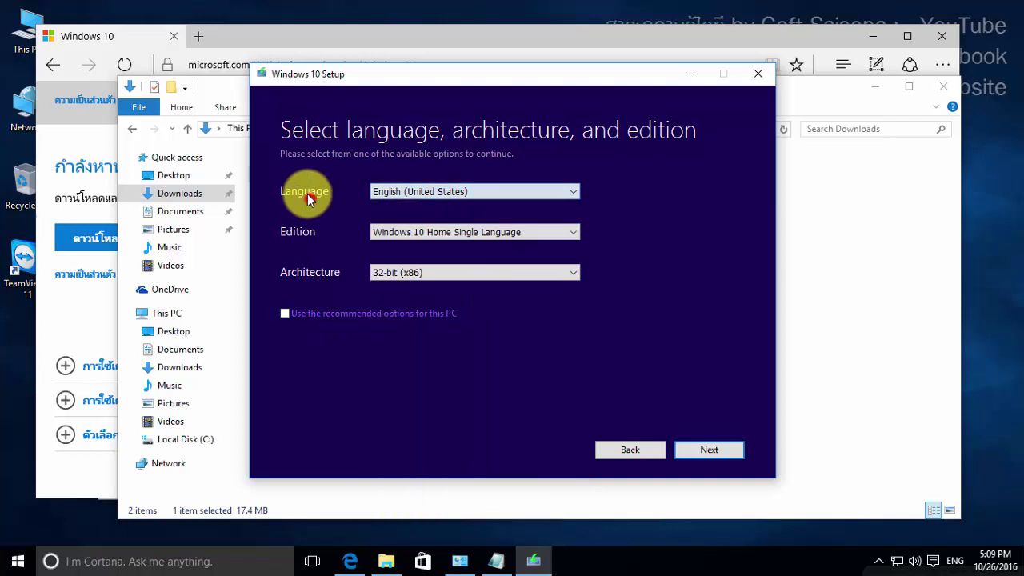
{"action": "left_click", "coordinate": [394, 192]}
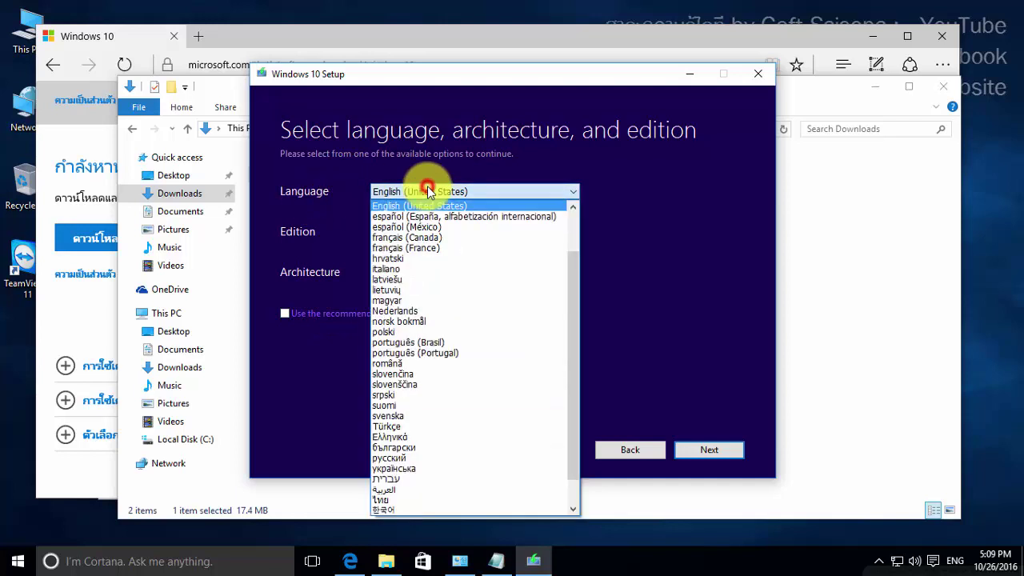
{"action": "left_click", "coordinate": [408, 501]}
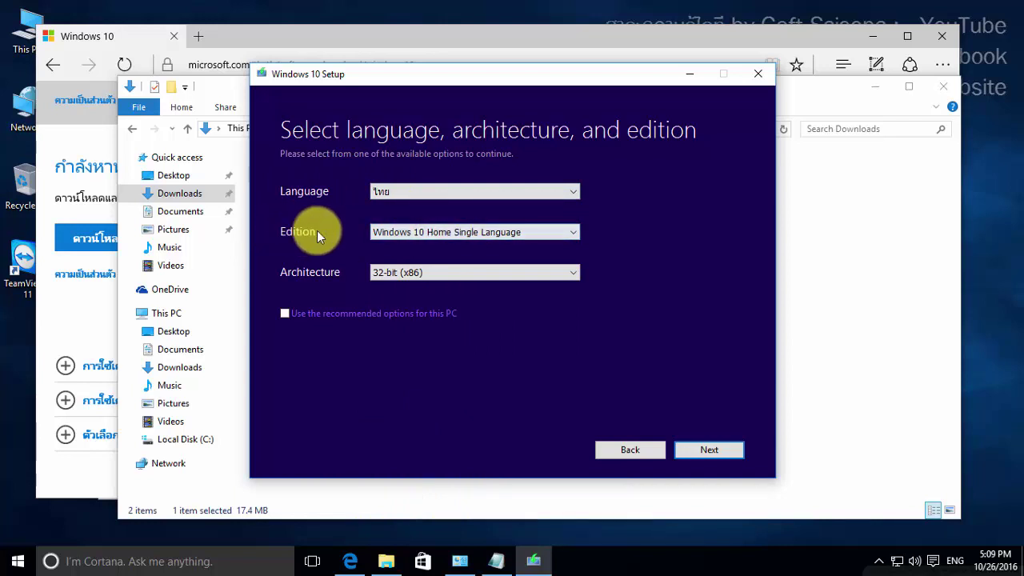
Select Windows 10 Home Single Language as the edition for the installation media.
{"action": "left_click", "coordinate": [398, 232]}
{"action": "left_click", "coordinate": [421, 255]}
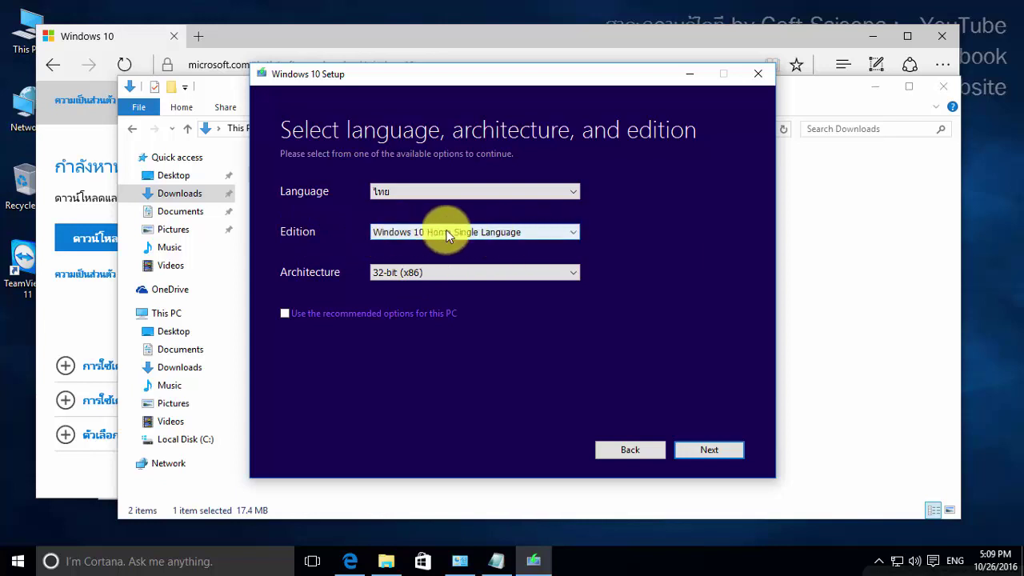
{"action": "key", "text": "Tab"}
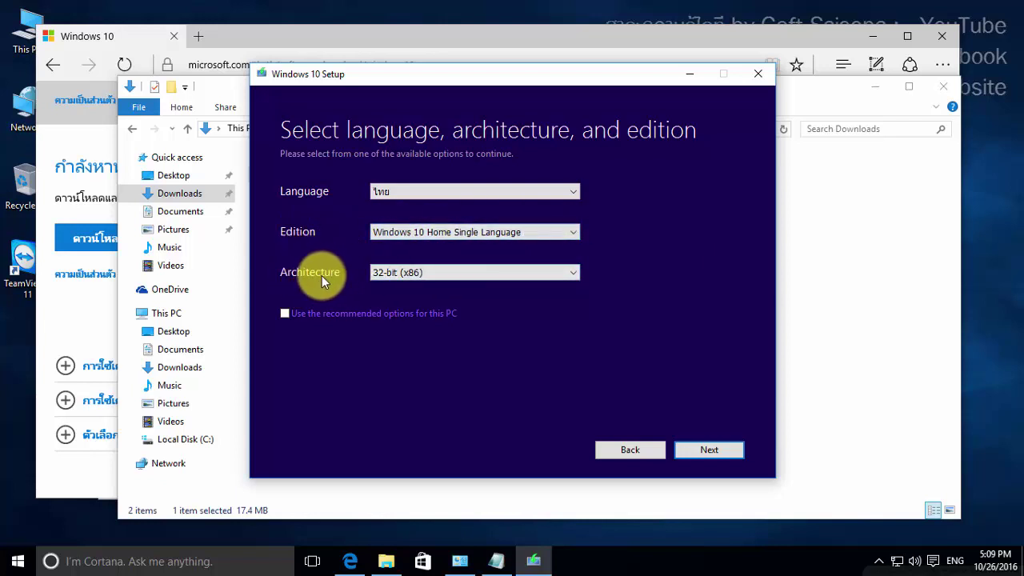
Set the architecture to 64-bit (x64) and proceed with the chosen language, edition and architecture.
{"action": "left_click", "coordinate": [404, 272]}
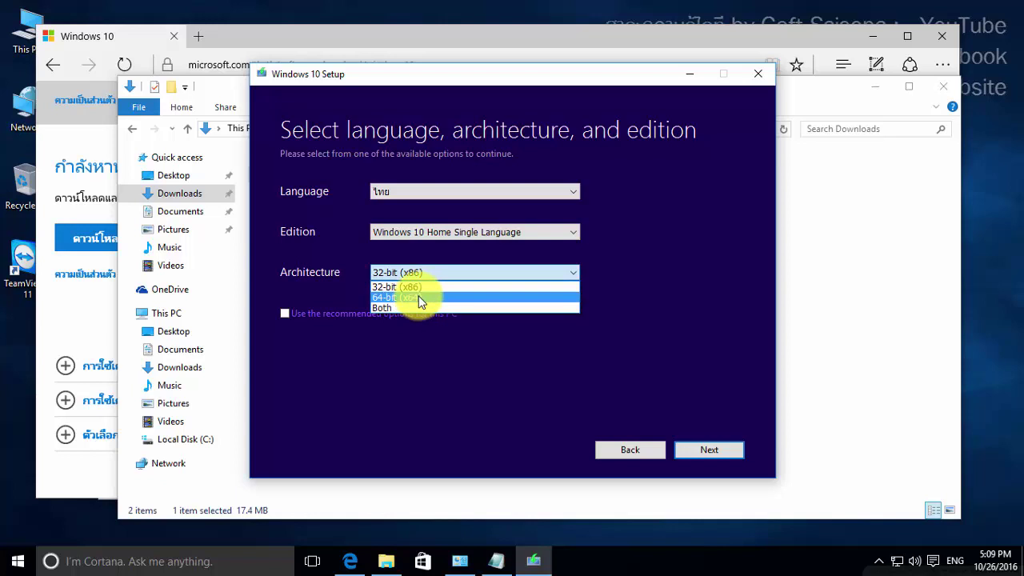
{"action": "left_click", "coordinate": [419, 297]}
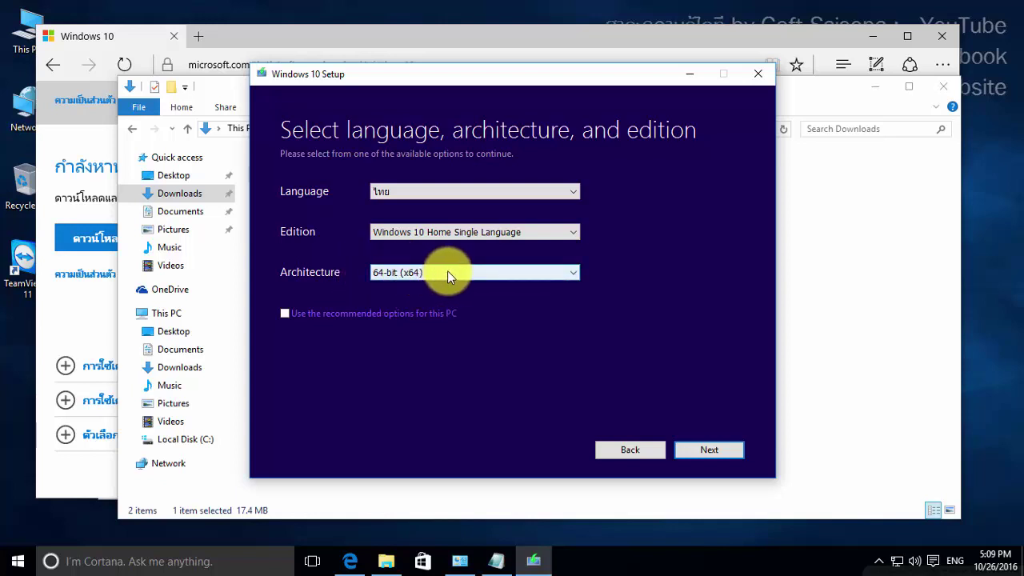
{"action": "left_click", "coordinate": [447, 272]}
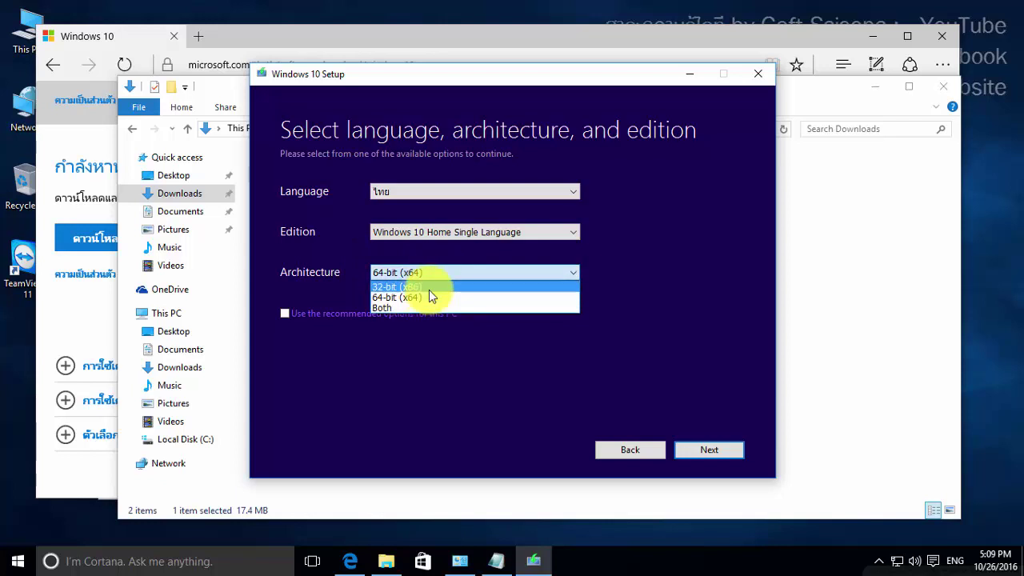
{"action": "left_click", "coordinate": [463, 301]}
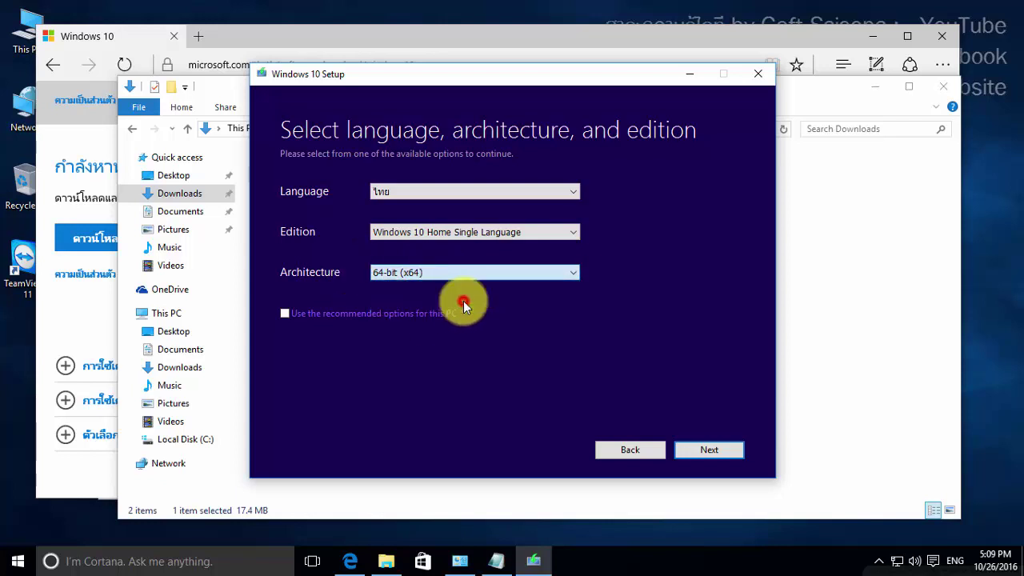
{"action": "left_click", "coordinate": [651, 391]}
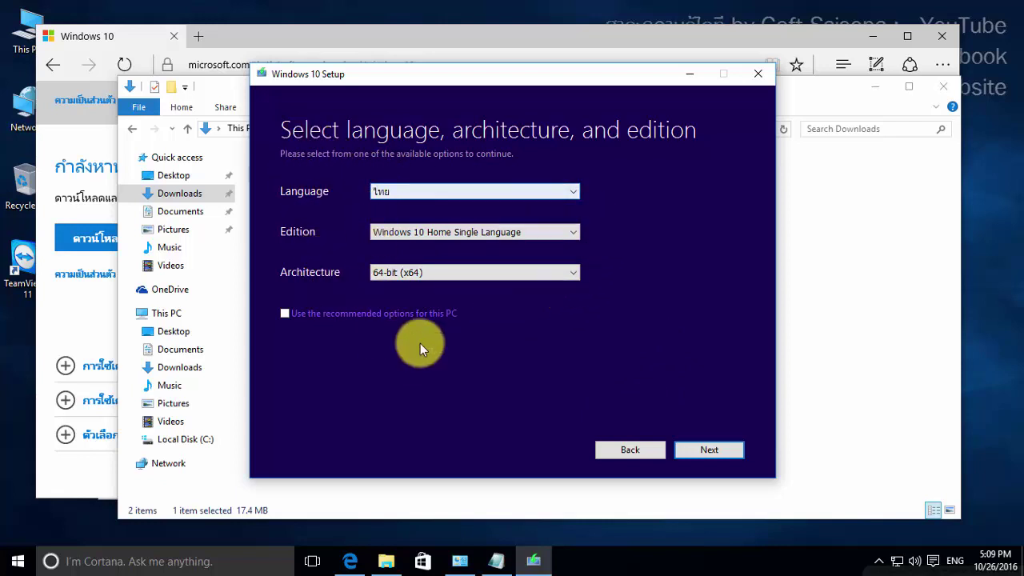
{"action": "left_click", "coordinate": [547, 401]}
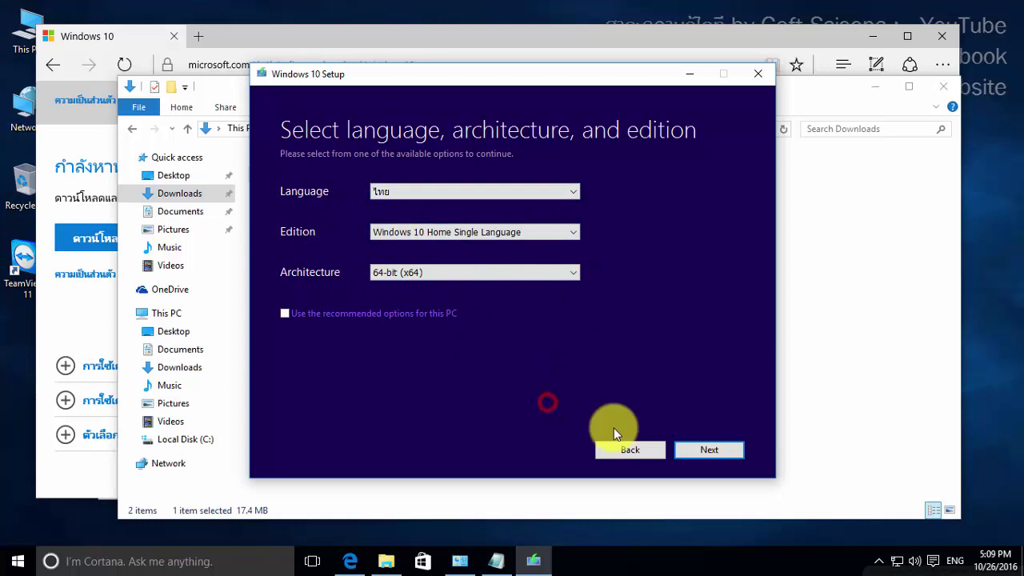
{"action": "left_click", "coordinate": [721, 449]}
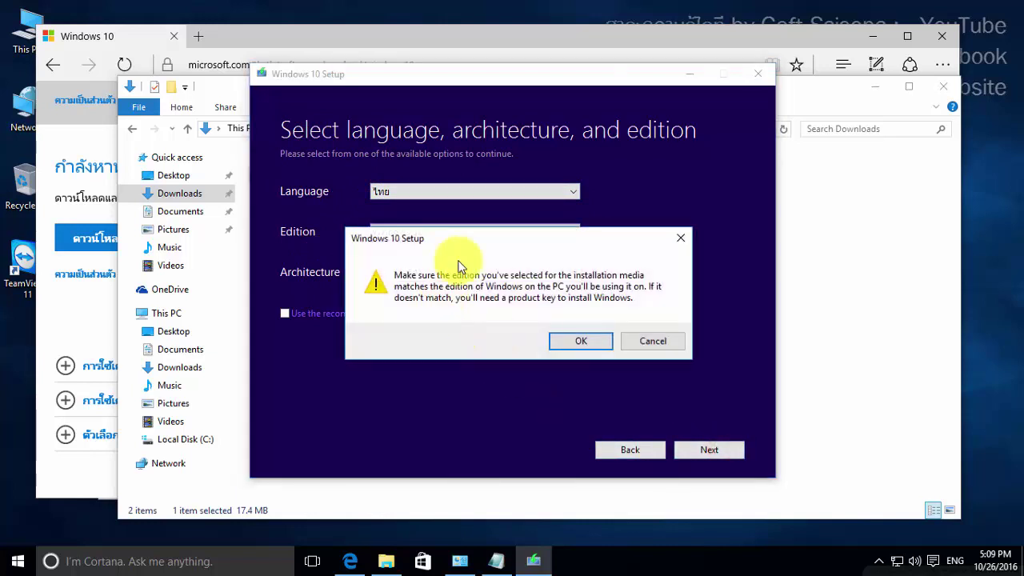
Accept the notice about matching the installation media's edition to the target PC's Windows edition.
{"action": "left_click", "coordinate": [454, 286]}
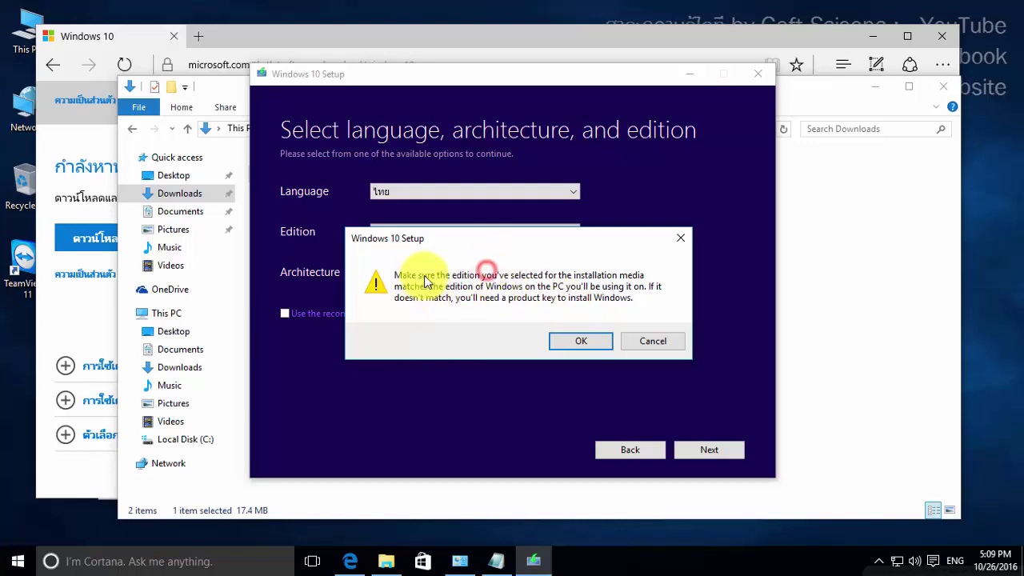
{"action": "left_click", "coordinate": [469, 298]}
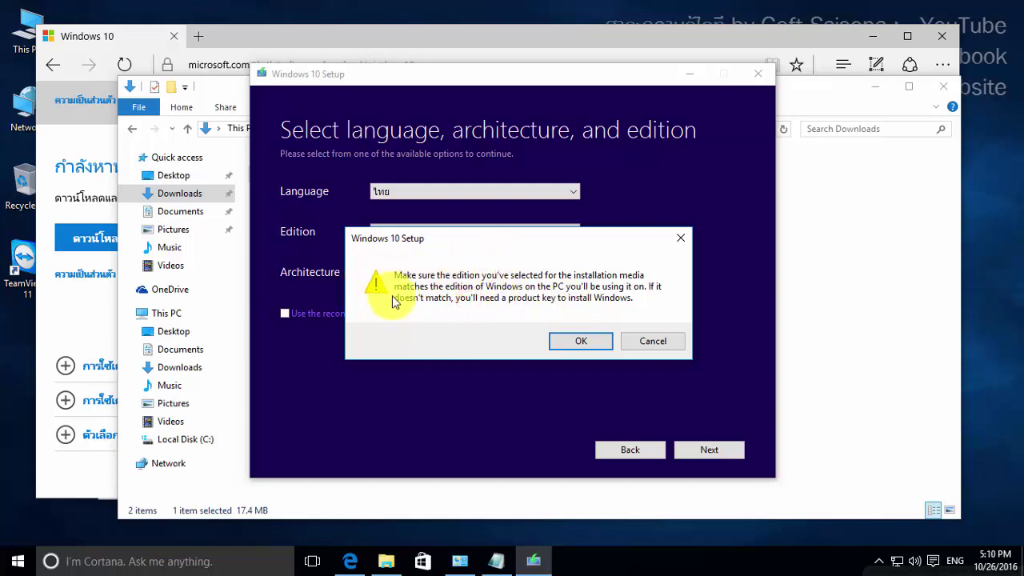
{"action": "left_click", "coordinate": [590, 291]}
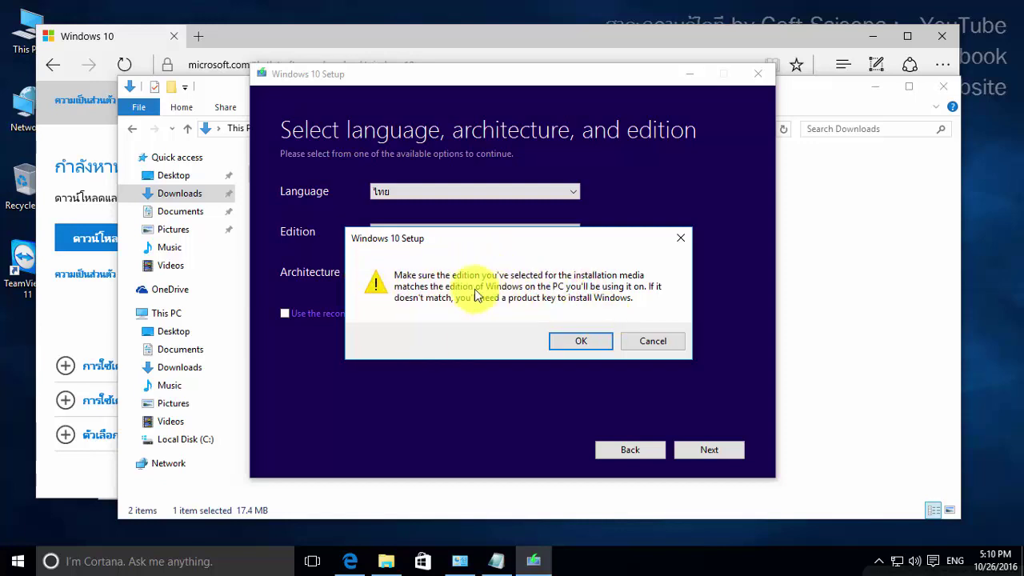
{"action": "left_click", "coordinate": [593, 340]}
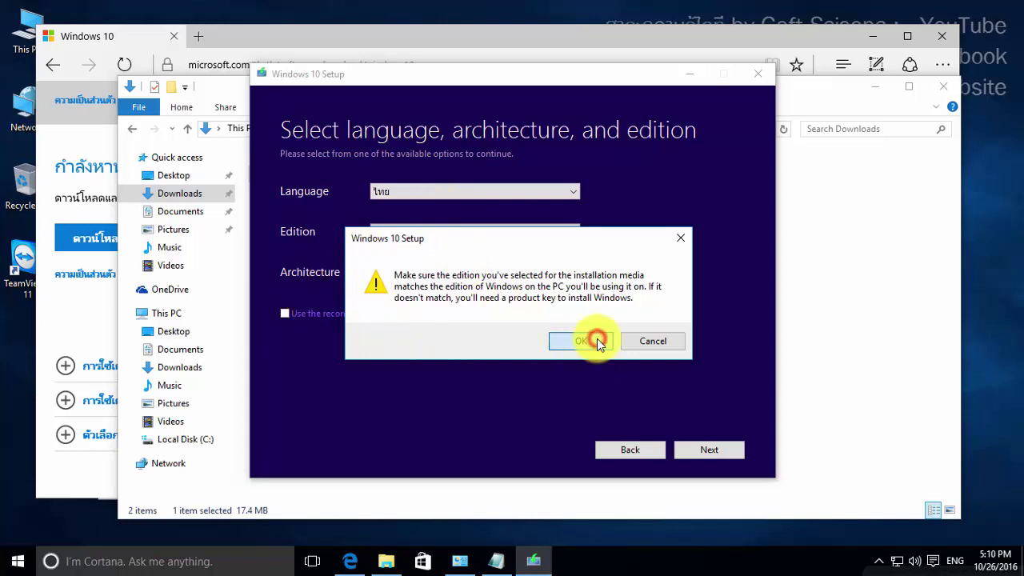
Choose ISO file as the installation media type and continue to selecting a save path.
{"action": "left_click", "coordinate": [302, 231]}
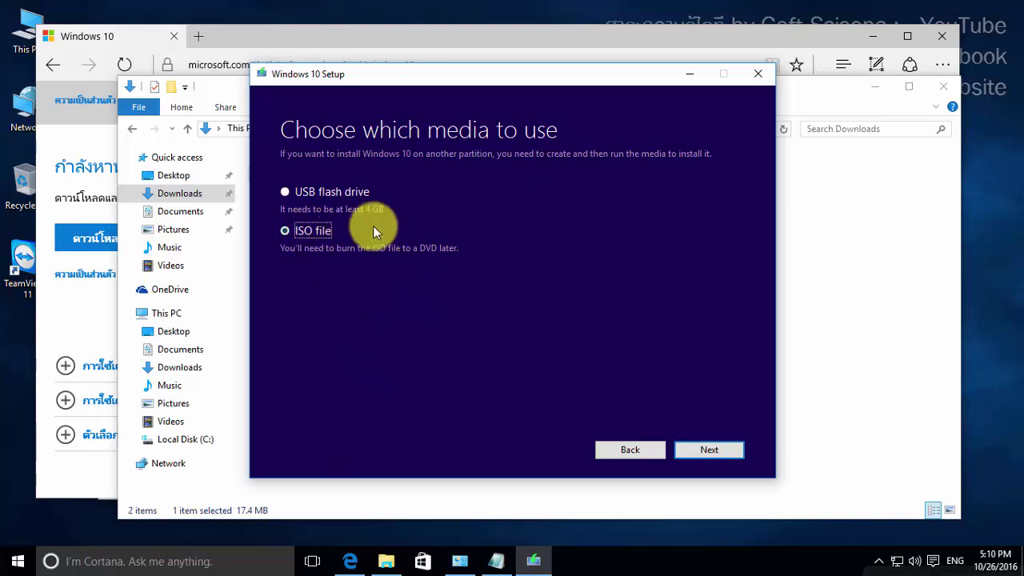
{"action": "left_click", "coordinate": [429, 287]}
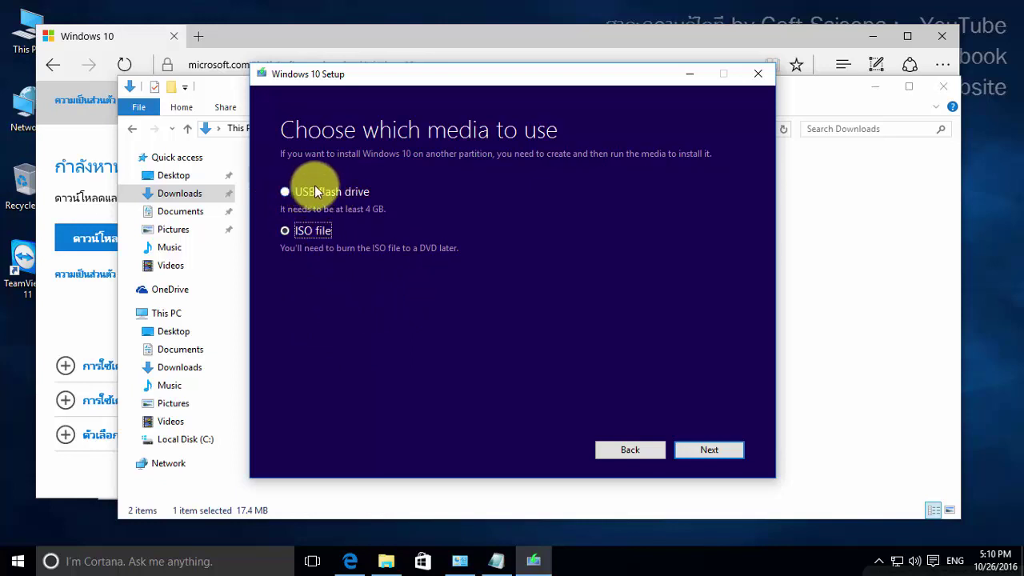
{"action": "left_click", "coordinate": [331, 230]}
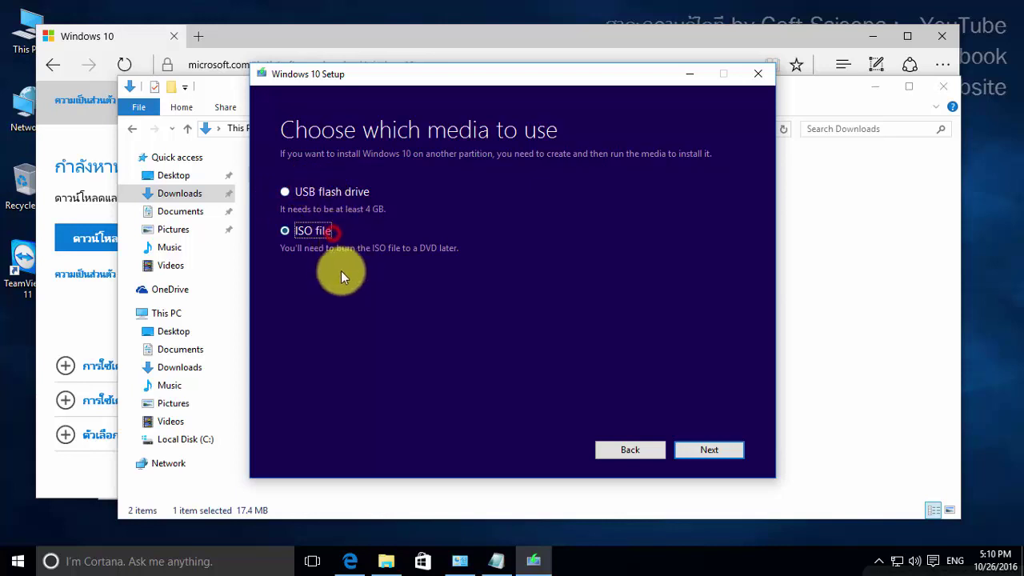
{"action": "left_click", "coordinate": [307, 230]}
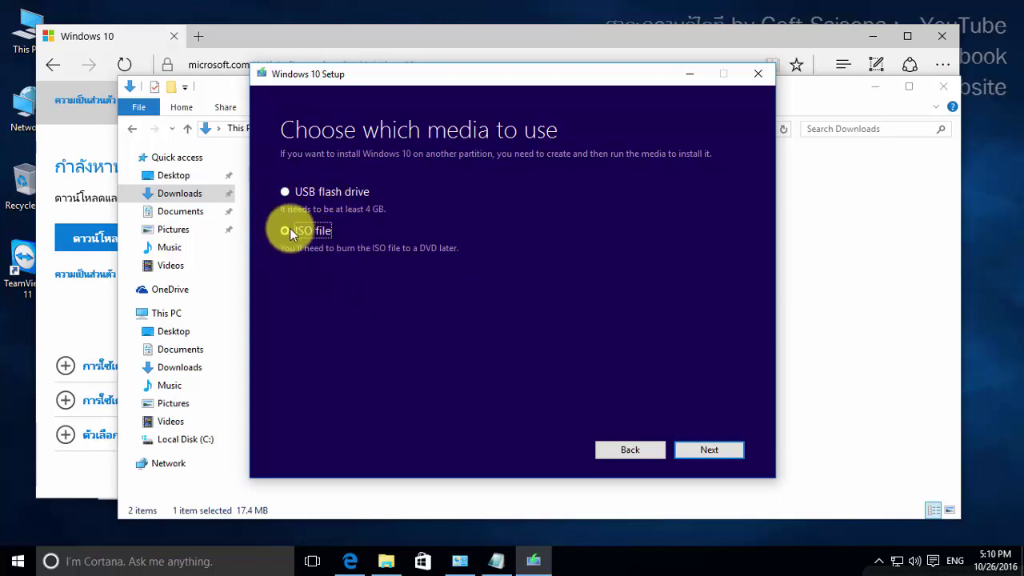
{"action": "left_click", "coordinate": [717, 449]}
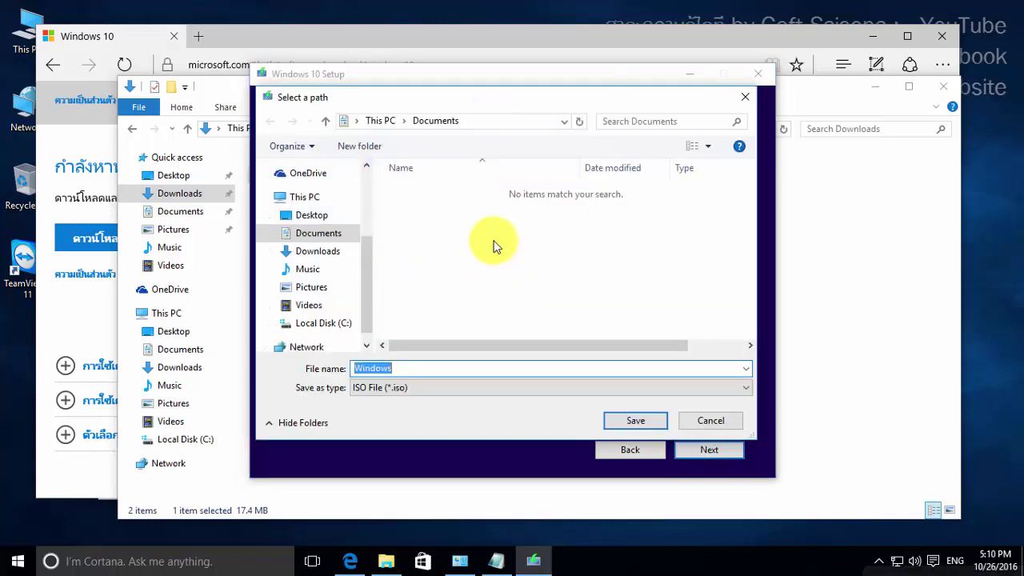
Name the ISO file Windows10_Home and save it in the Documents folder to start the download.
{"action": "left_click", "coordinate": [443, 370]}
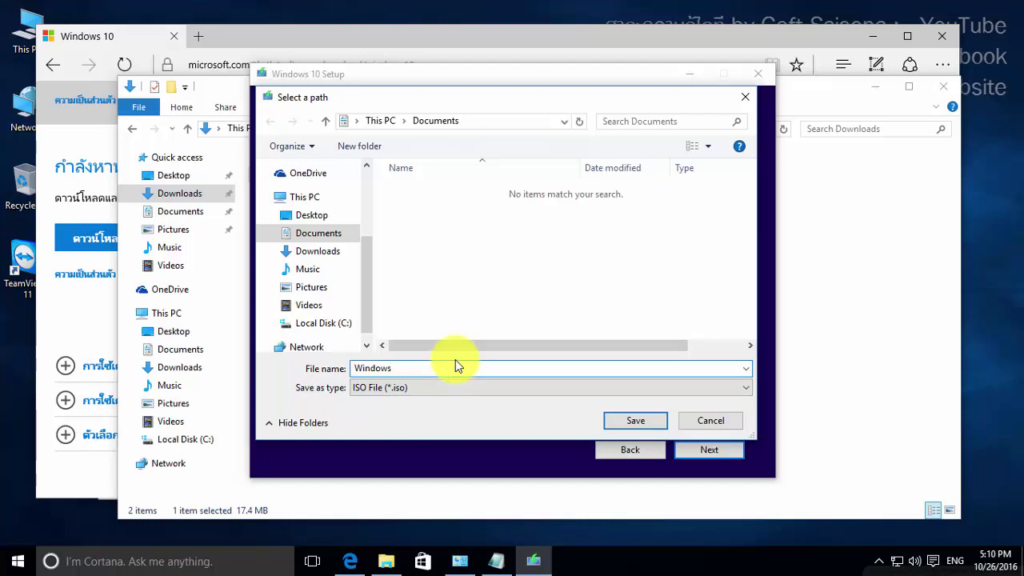
{"action": "type", "text": "10_Home"}
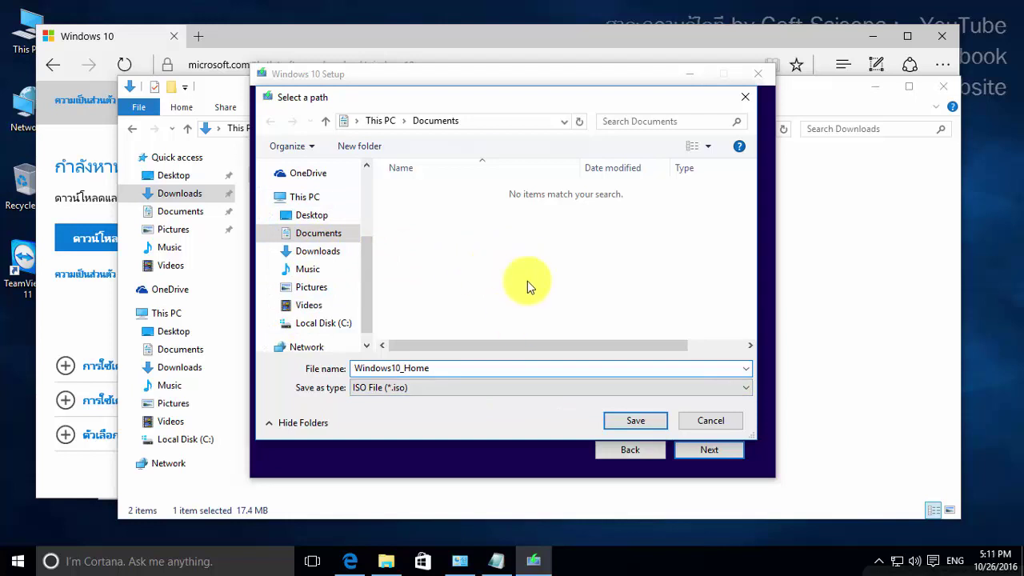
{"action": "left_click", "coordinate": [652, 420]}
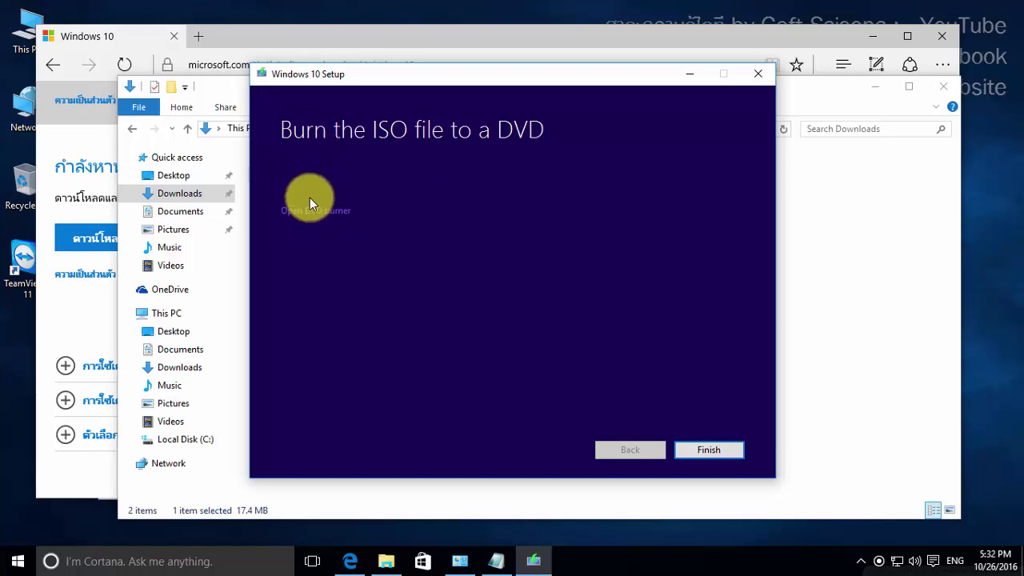
Finish the Windows 10 setup wizard without burning the ISO file to a DVD.
{"action": "left_click", "coordinate": [319, 161]}
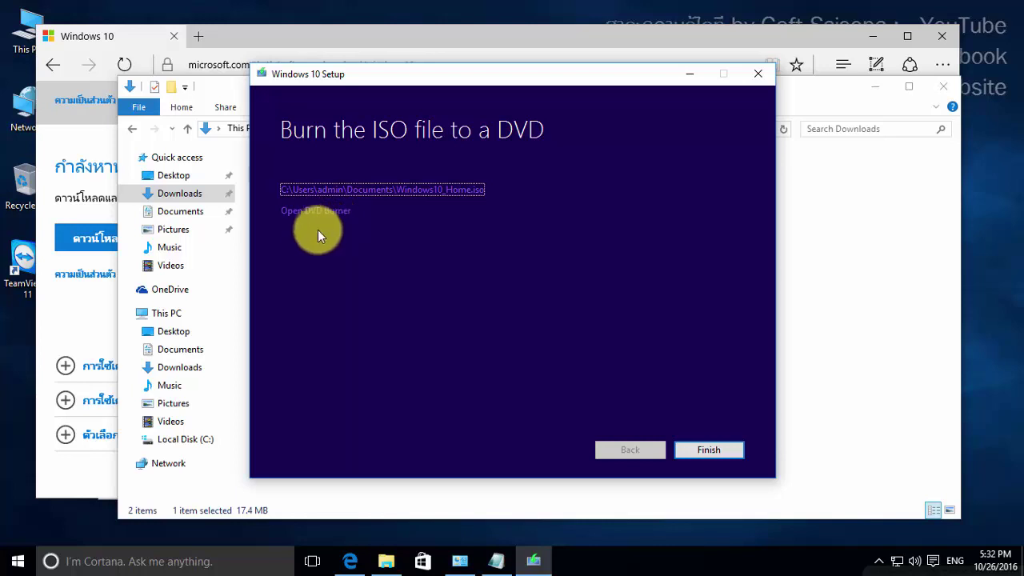
{"action": "left_click", "coordinate": [435, 299]}
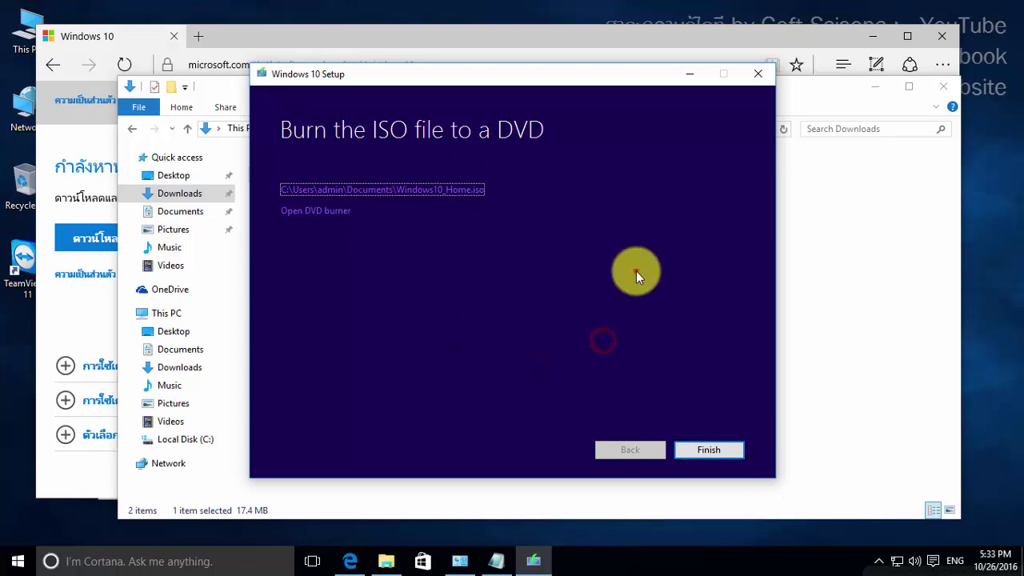
{"action": "left_click", "coordinate": [711, 448]}
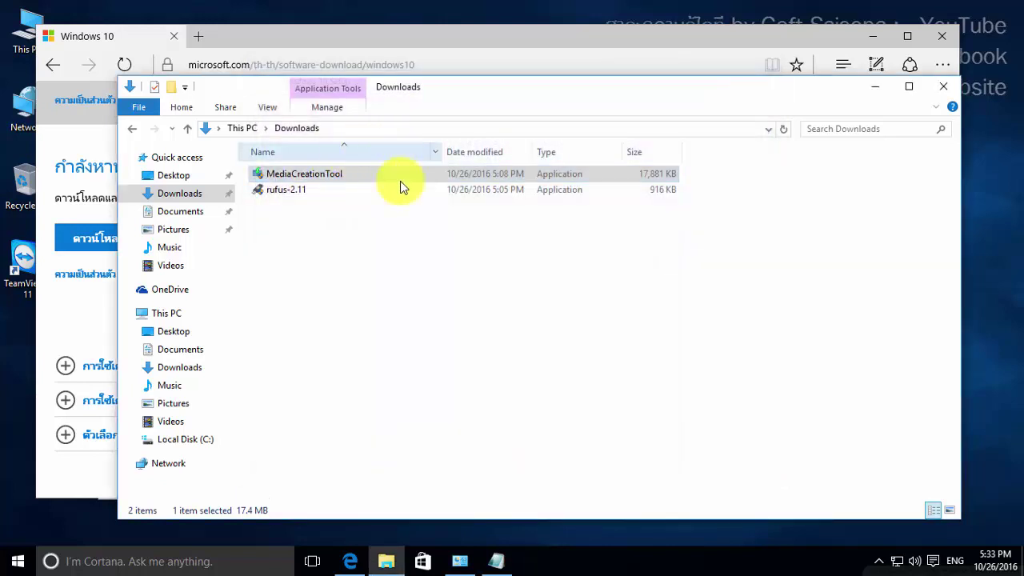
Open the Documents folder and select the Windows10_Home disc image to check its file details.
{"action": "left_click", "coordinate": [350, 272]}
{"action": "left_click", "coordinate": [196, 212]}
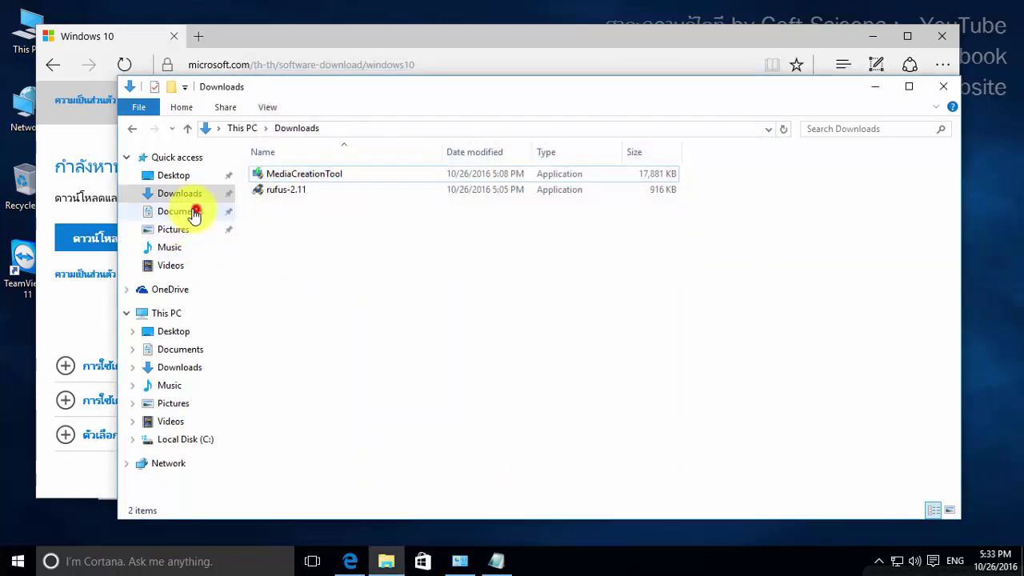
{"action": "left_click", "coordinate": [339, 173]}
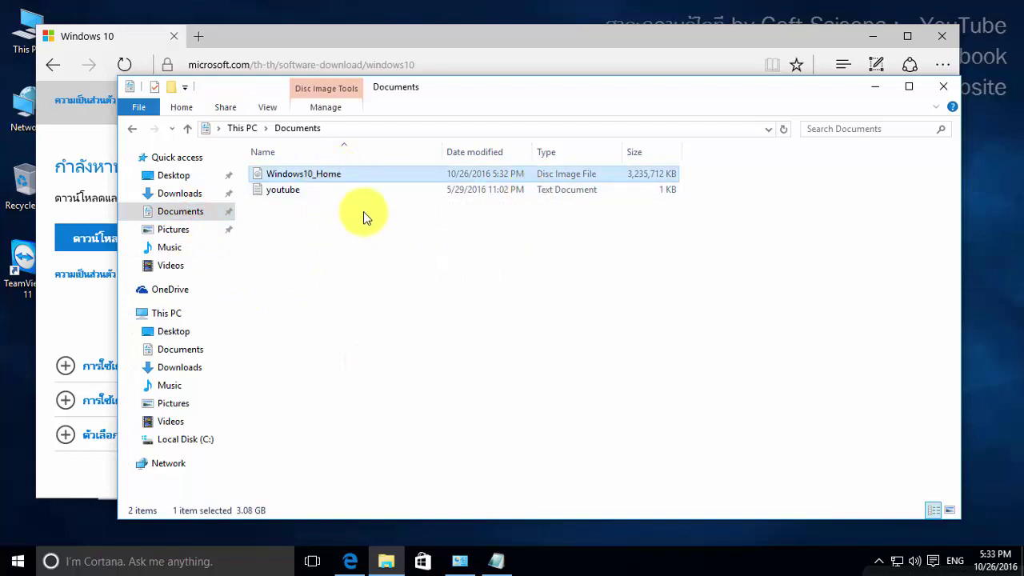
{"action": "mouse_move", "coordinate": [366, 178]}
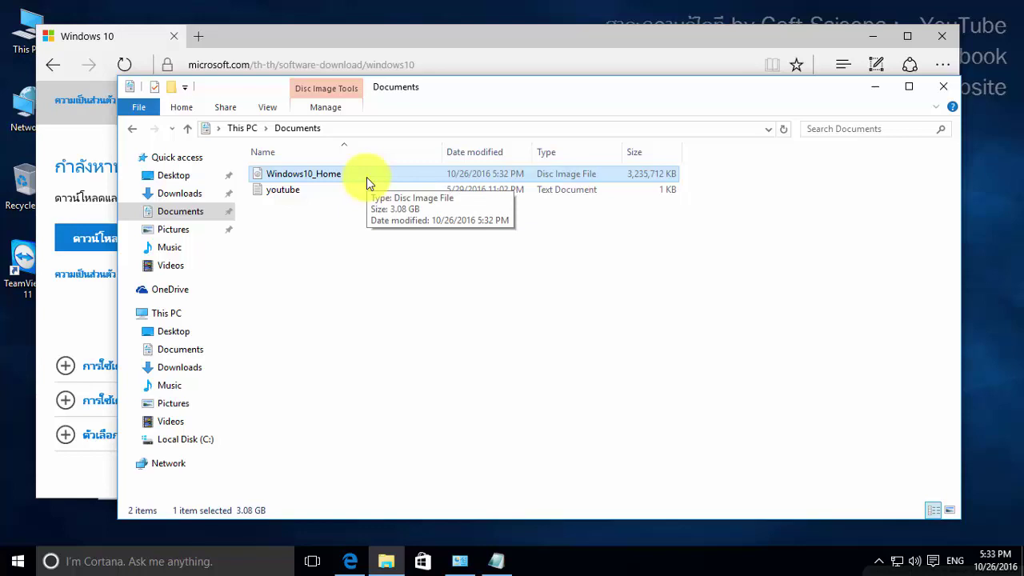
{"action": "left_click", "coordinate": [339, 382]}
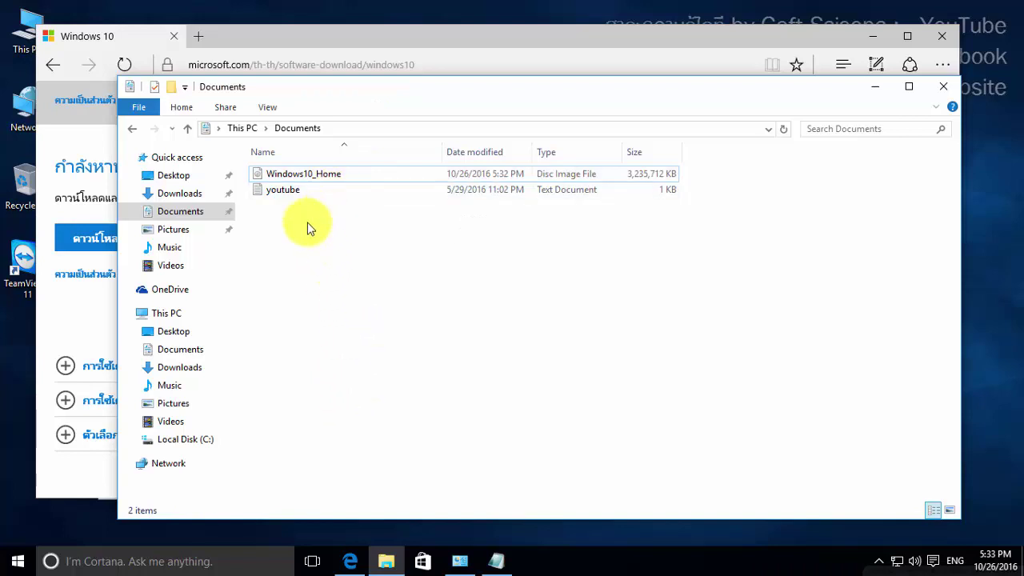
{"action": "left_click", "coordinate": [340, 173]}
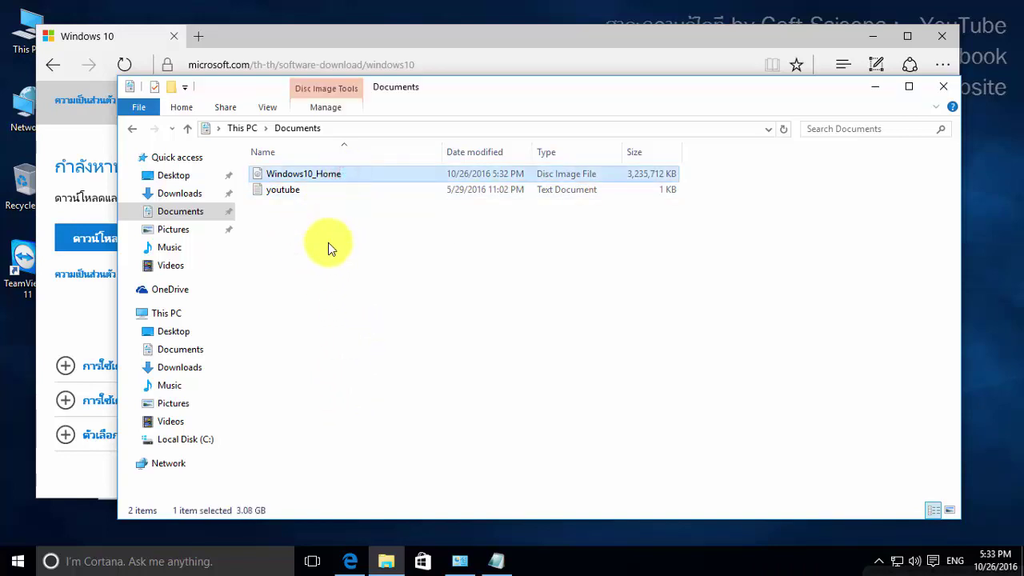